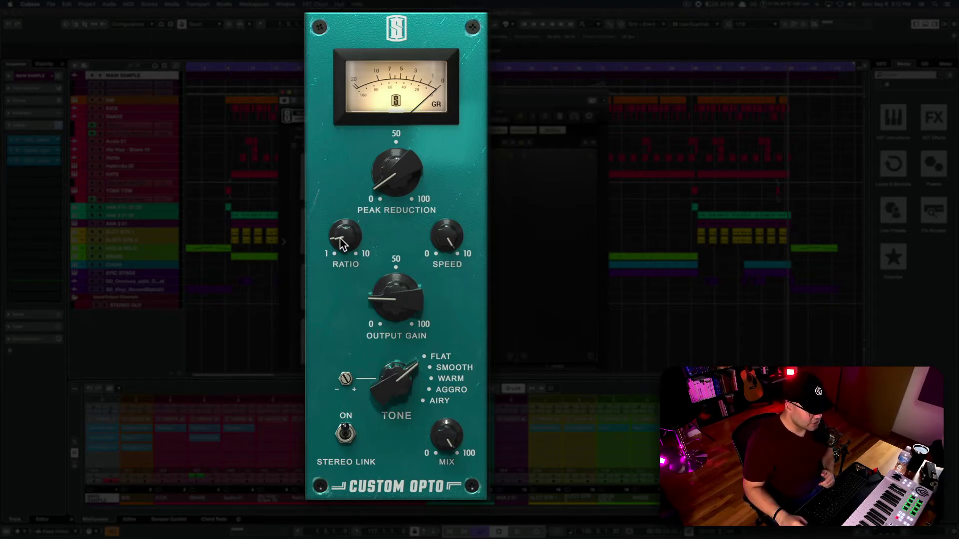
pyautogui.moveTo(339, 238); pyautogui.dragTo(353, 242)
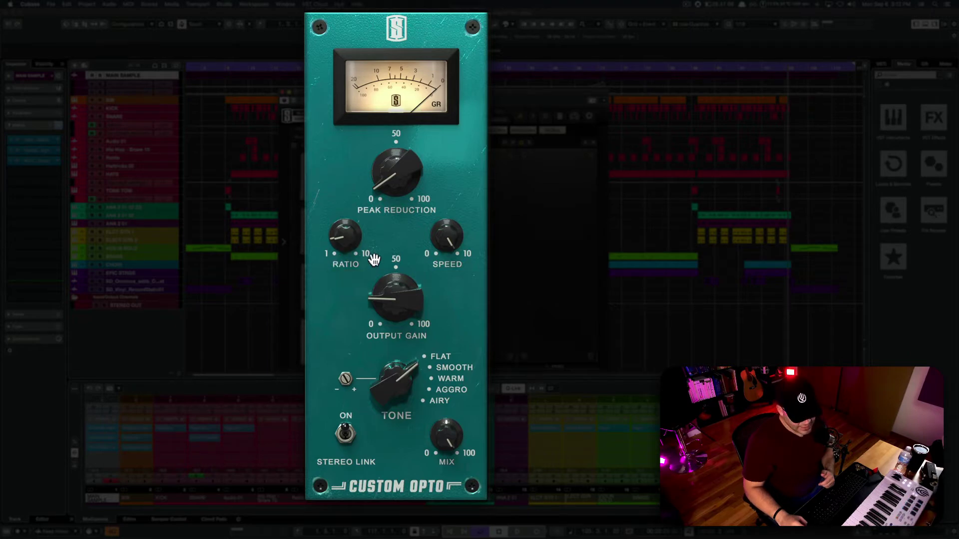
pyautogui.moveTo(454, 237); pyautogui.dragTo(456, 232)
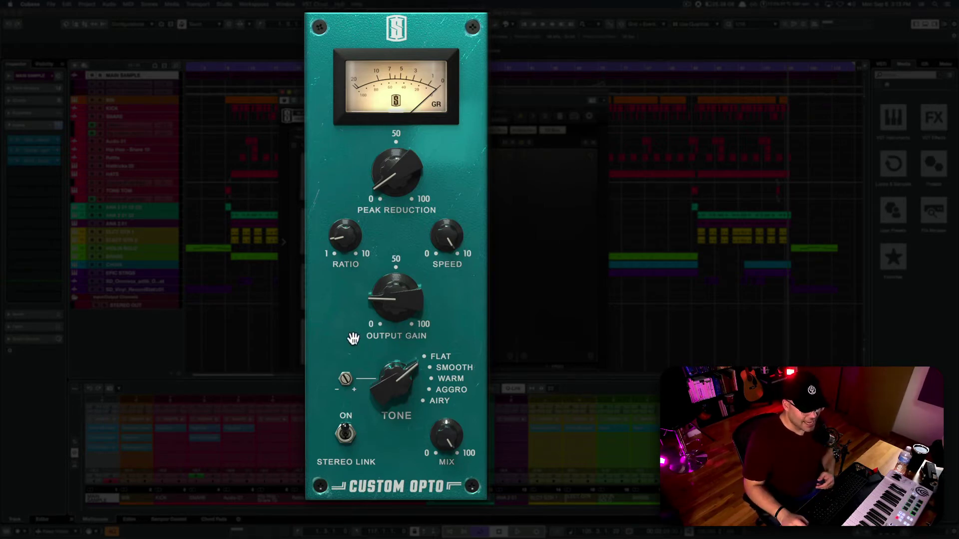
pyautogui.moveTo(405, 313)
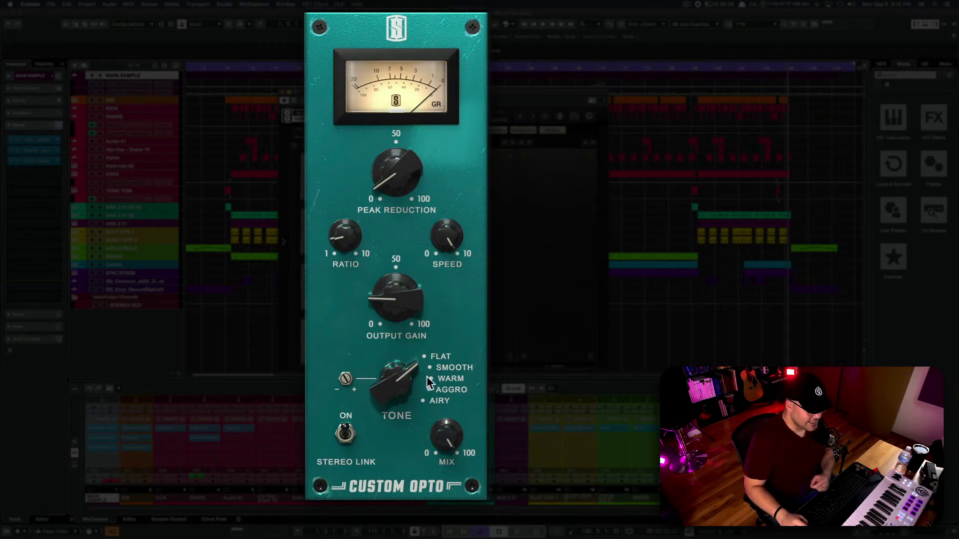
# - Cycle the Custom Opto's Tone selector through Smooth, Warm, Aggro and Airy, try its tone amount control, and return it to Flat
pyautogui.moveTo(407, 380); pyautogui.dragTo(472, 402)
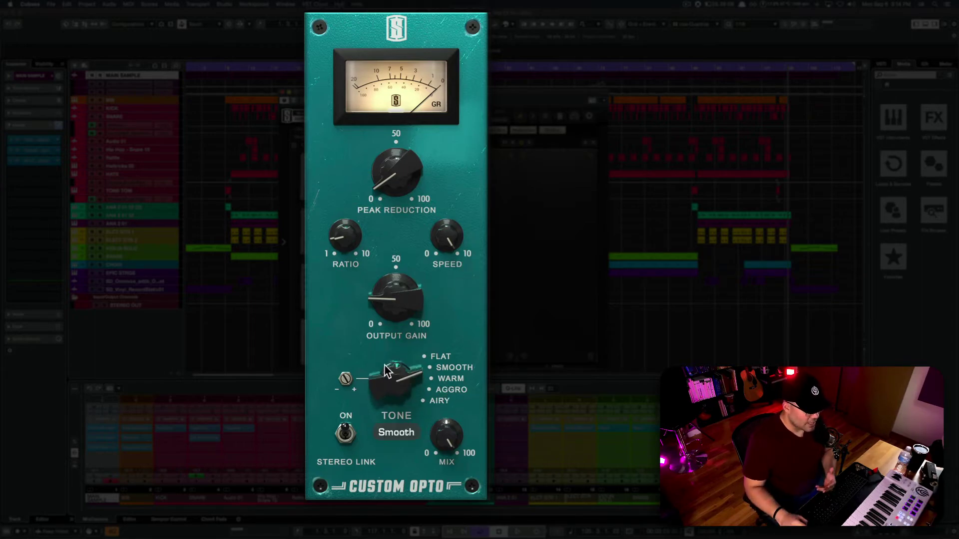
pyautogui.scroll(1, 387, 371)
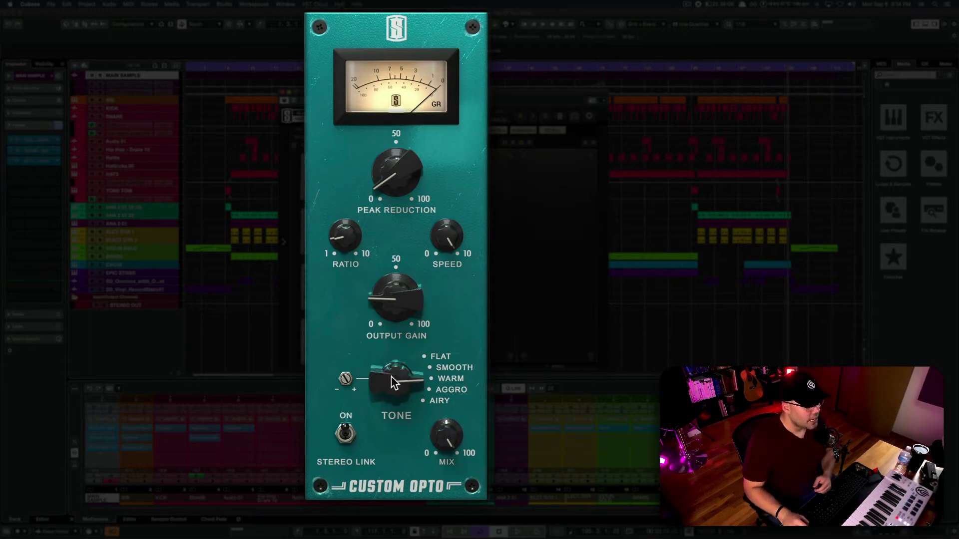
pyautogui.scroll(1, 397, 372)
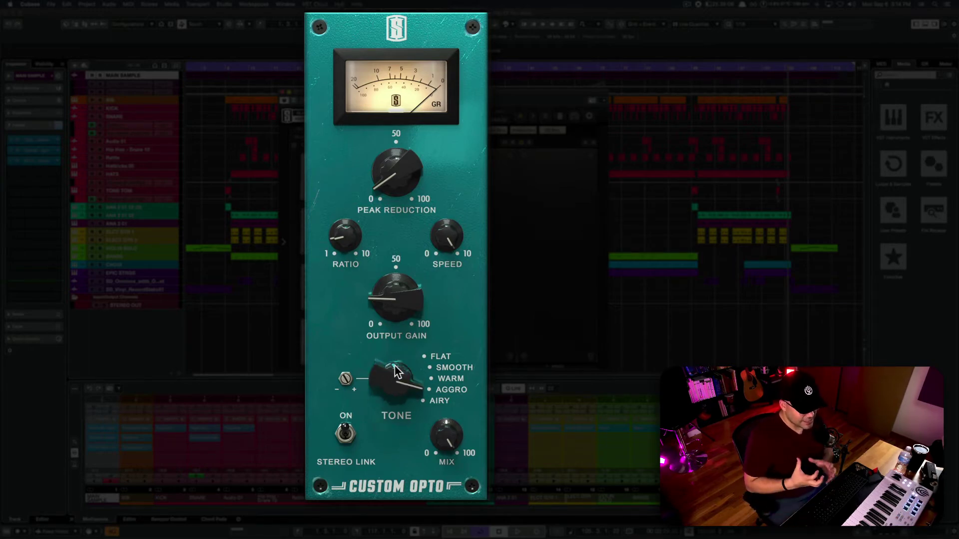
pyautogui.scroll(1, 397, 372)
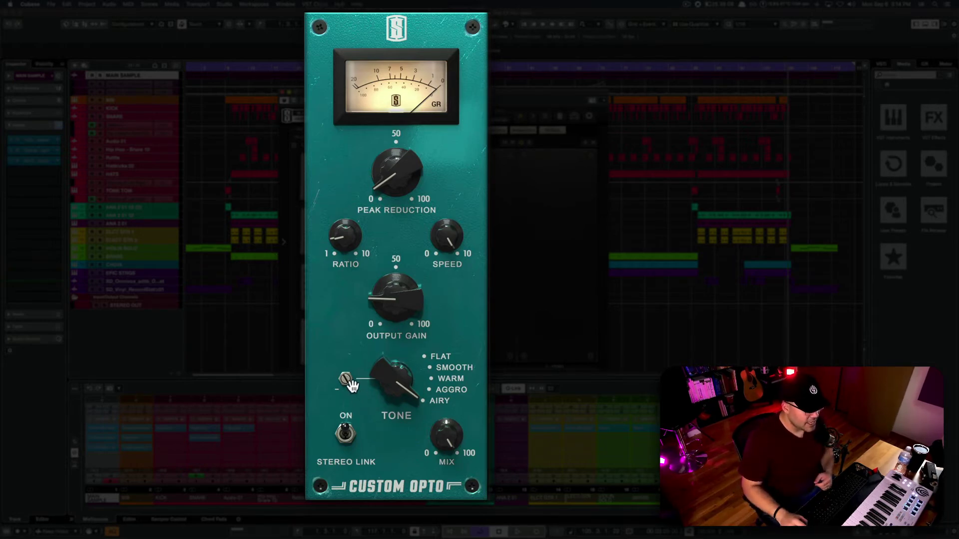
pyautogui.moveTo(345, 378)
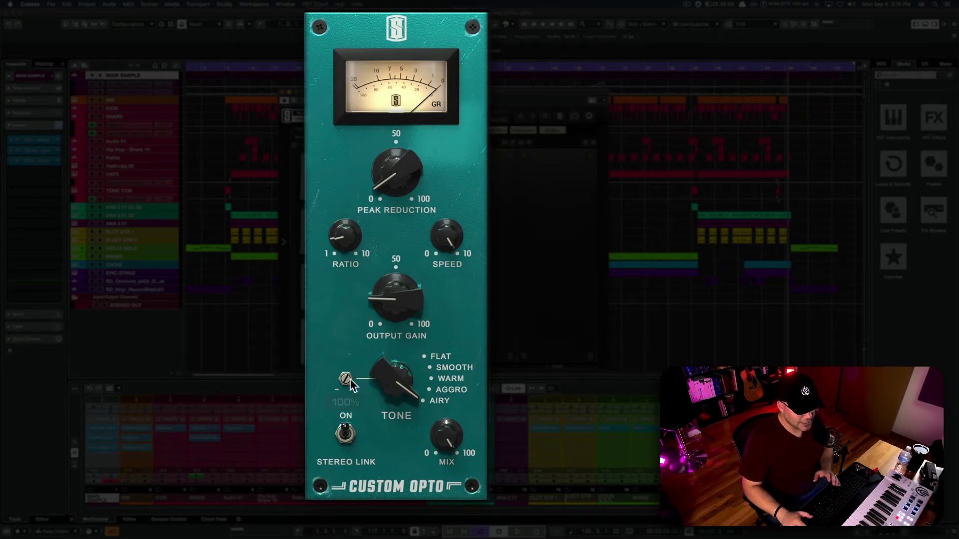
pyautogui.moveTo(347, 382); pyautogui.dragTo(359, 348)
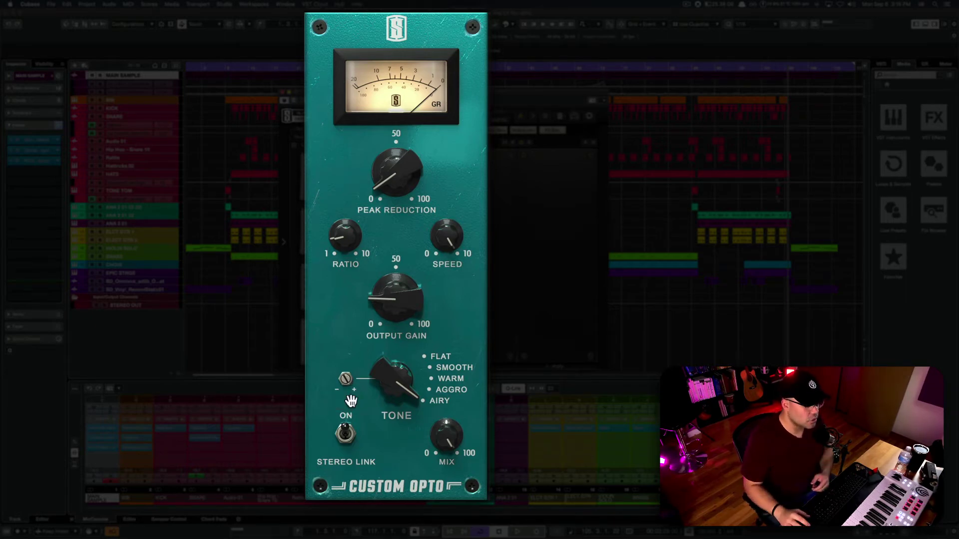
pyautogui.click(398, 384)
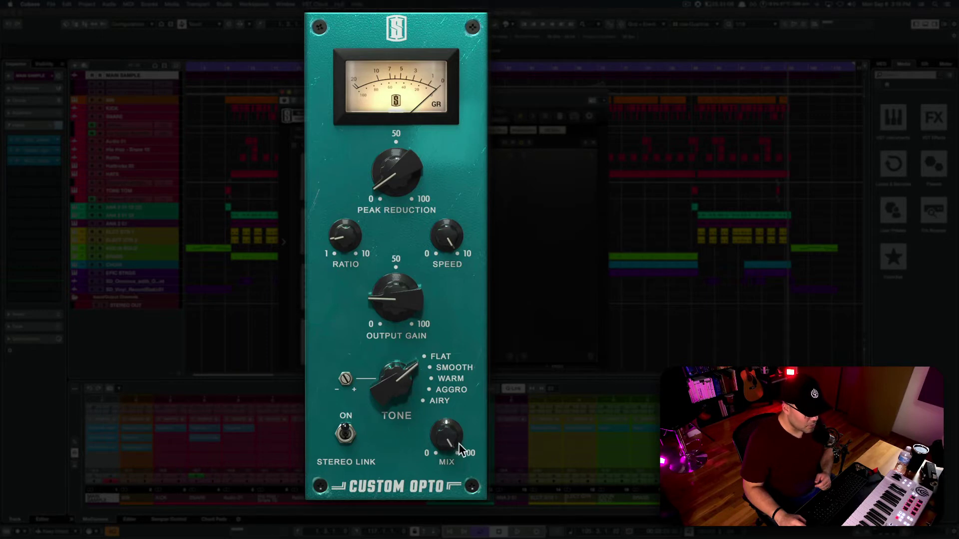
pyautogui.moveTo(456, 439)
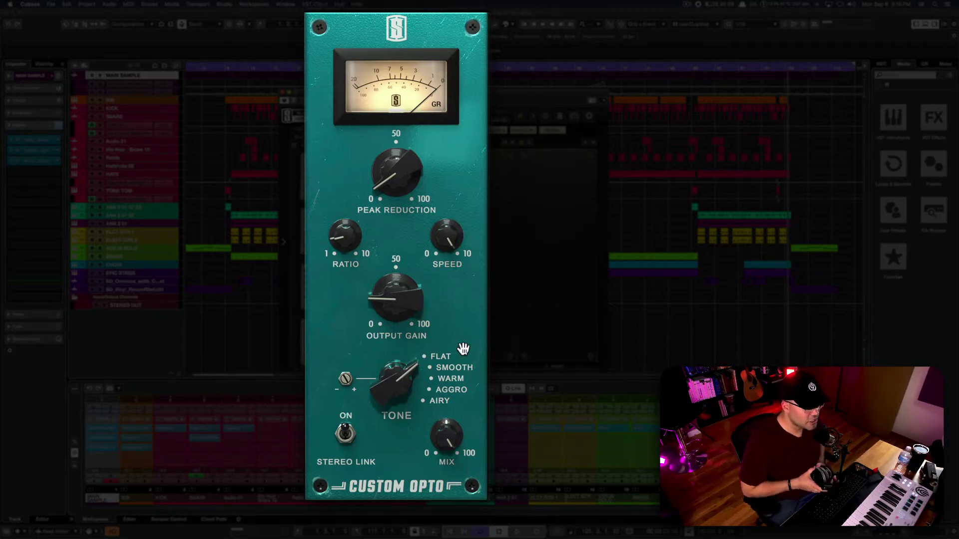
# - Close the current plug-in window and open the Virtual Mix Rack insert on the MAIN SAMPLE channel
pyautogui.press('super+w')
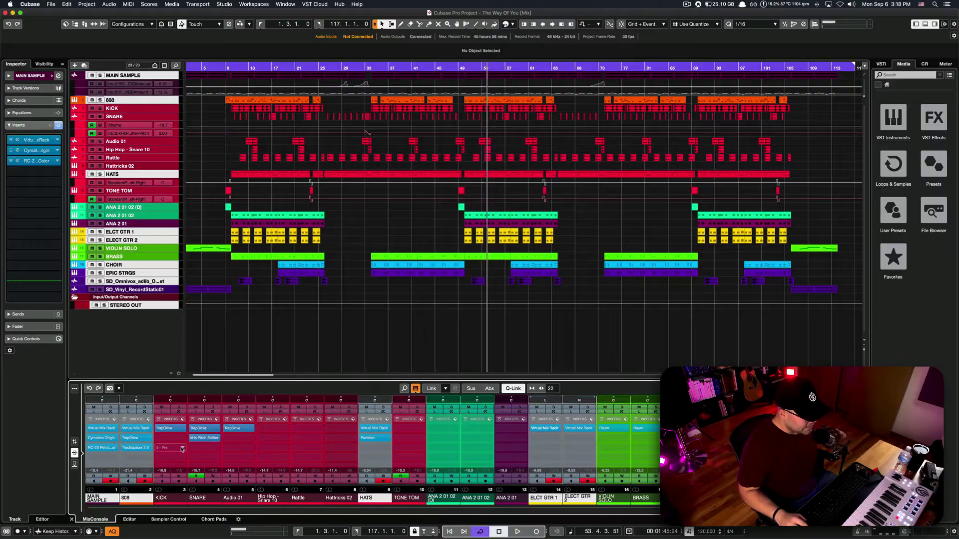
pyautogui.click(100, 498)
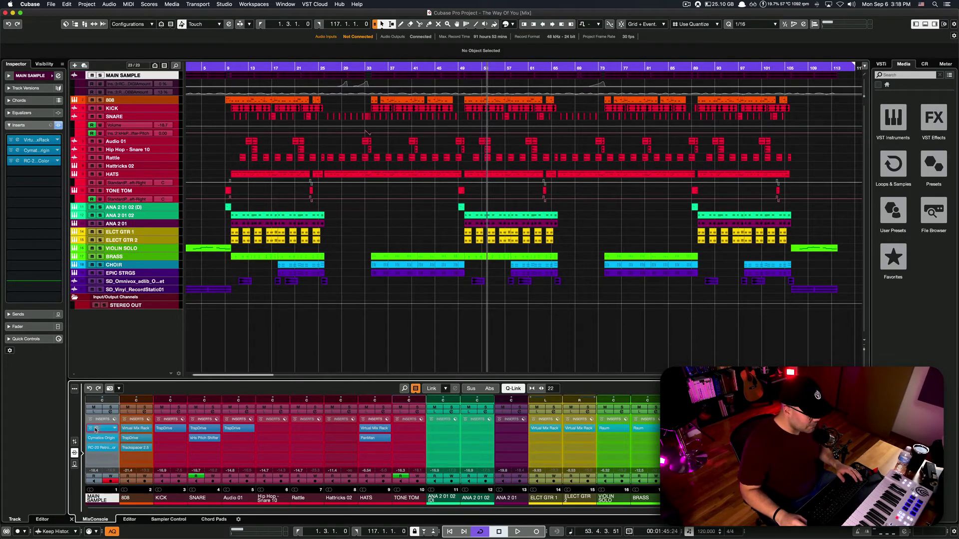
pyautogui.click(96, 429)
# - Play the project to audition the Custom Opto on MAIN SAMPLE, checking its Speed and Mix settings and comparing it with bypass
pyautogui.press('space')
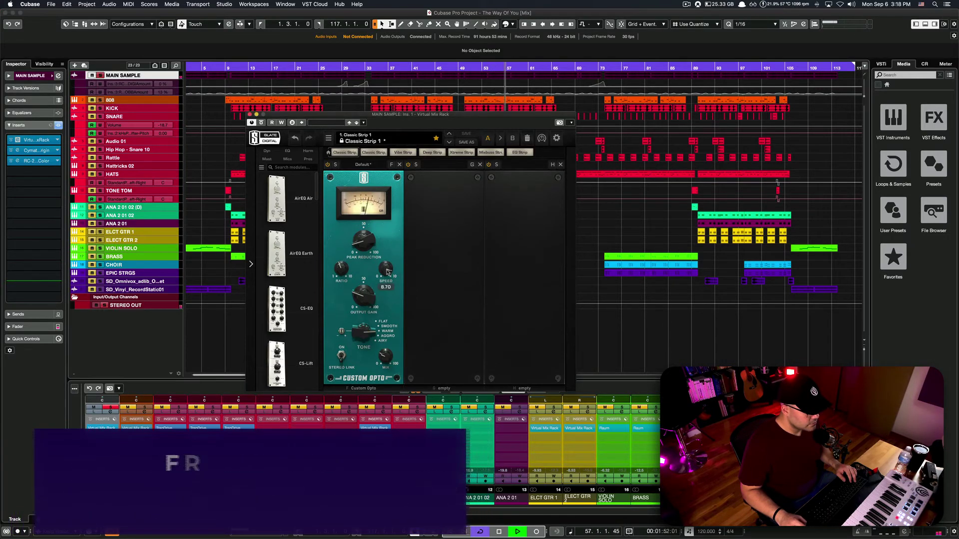
pyautogui.moveTo(387, 274)
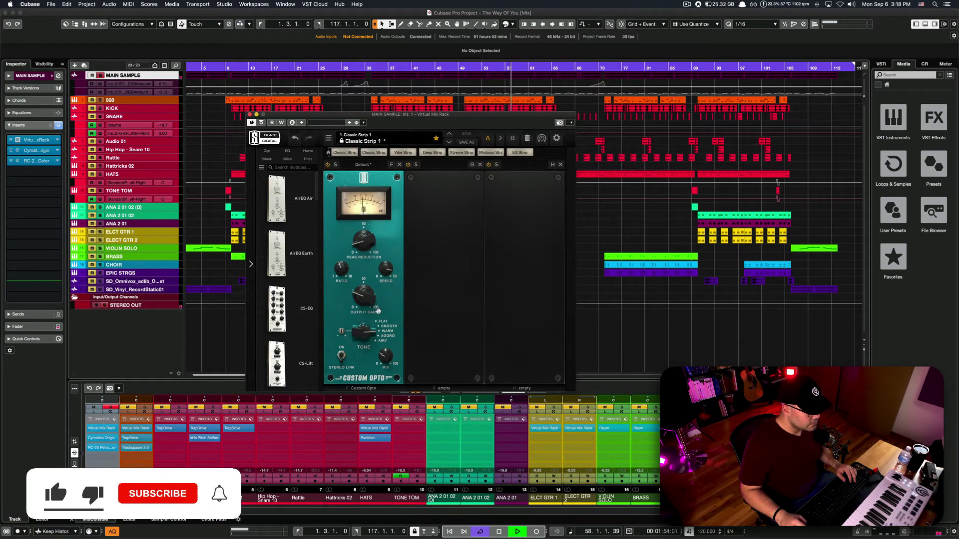
pyautogui.press('space')
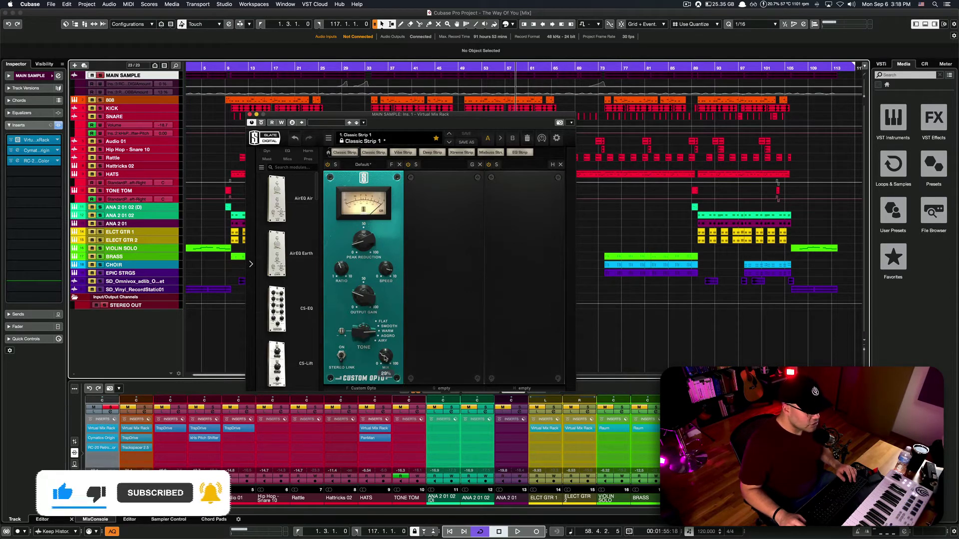
pyautogui.moveTo(387, 359)
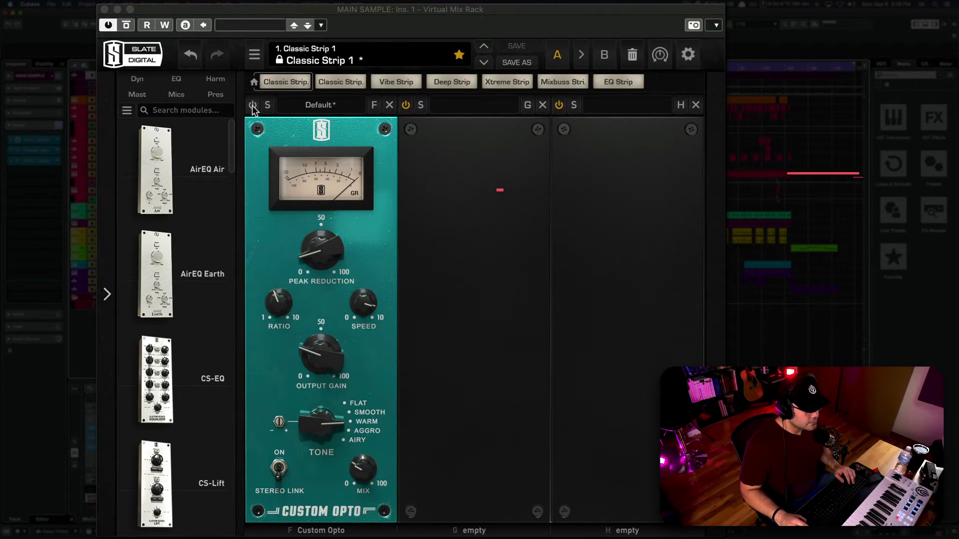
pyautogui.click(252, 105)
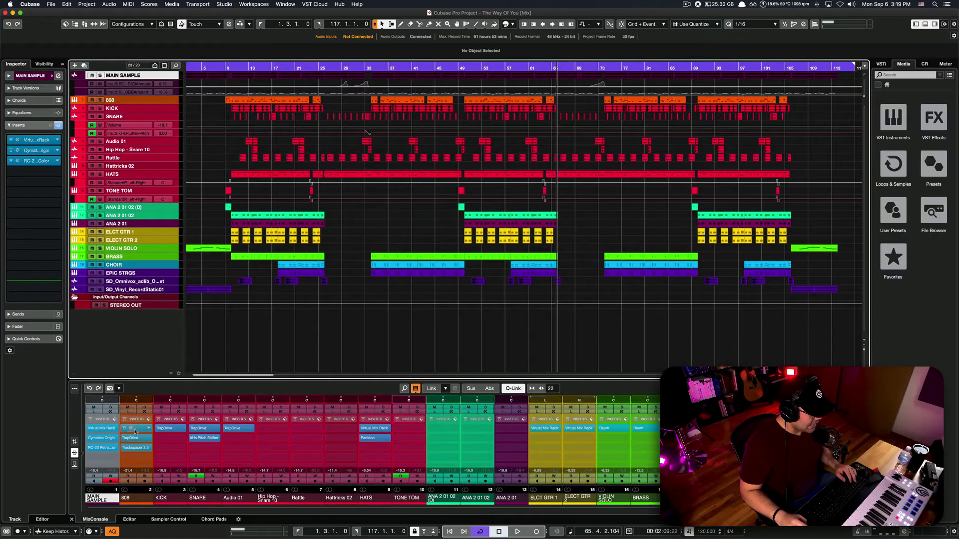
# - Open the 808 channel's Virtual Mix Rack and compare the sound with the Custom Opto module repeatedly bypassed and re-enabled
pyautogui.click(131, 429)
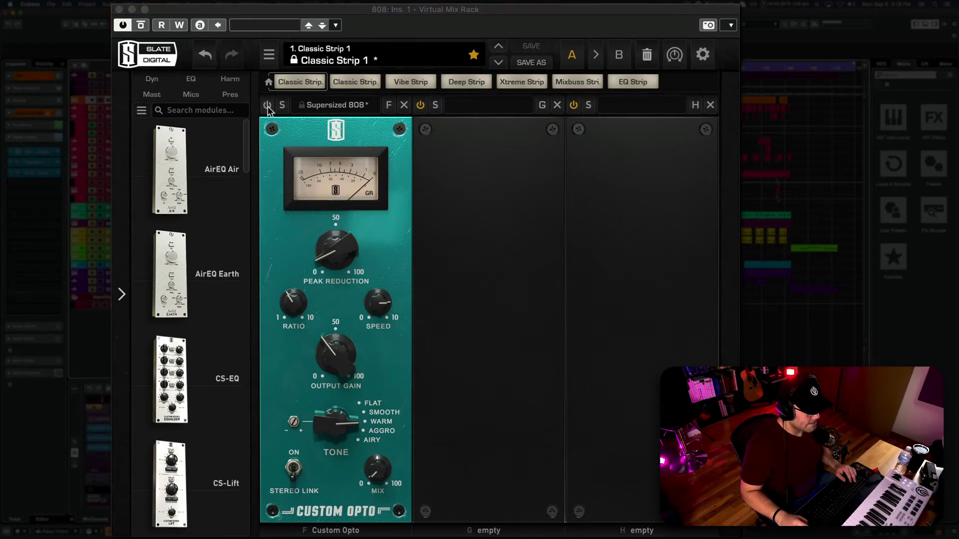
pyautogui.click(267, 106)
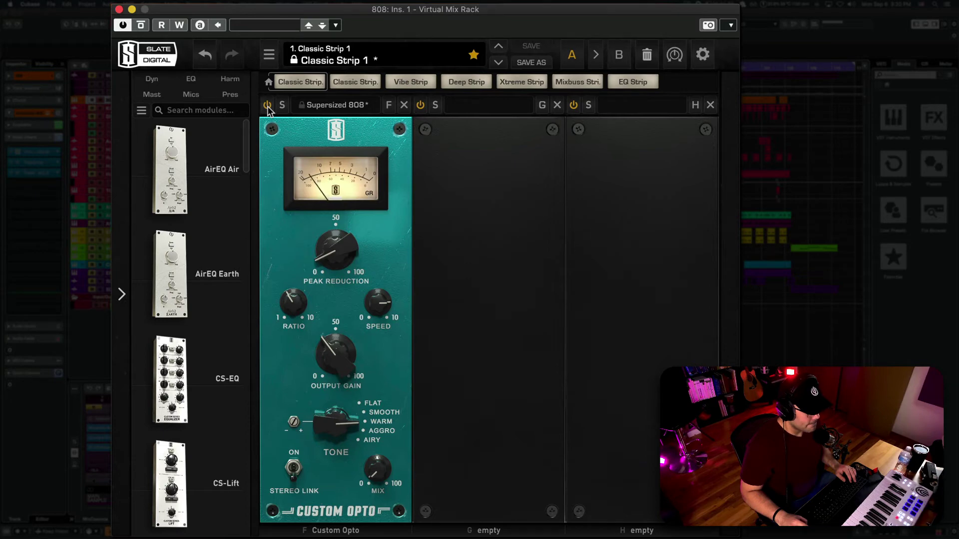
pyautogui.click(268, 106)
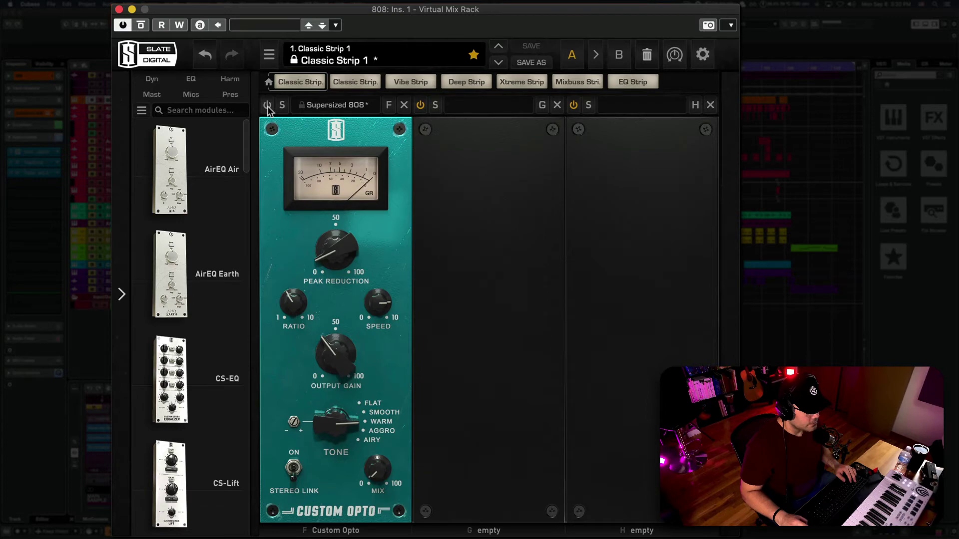
pyautogui.click(268, 106)
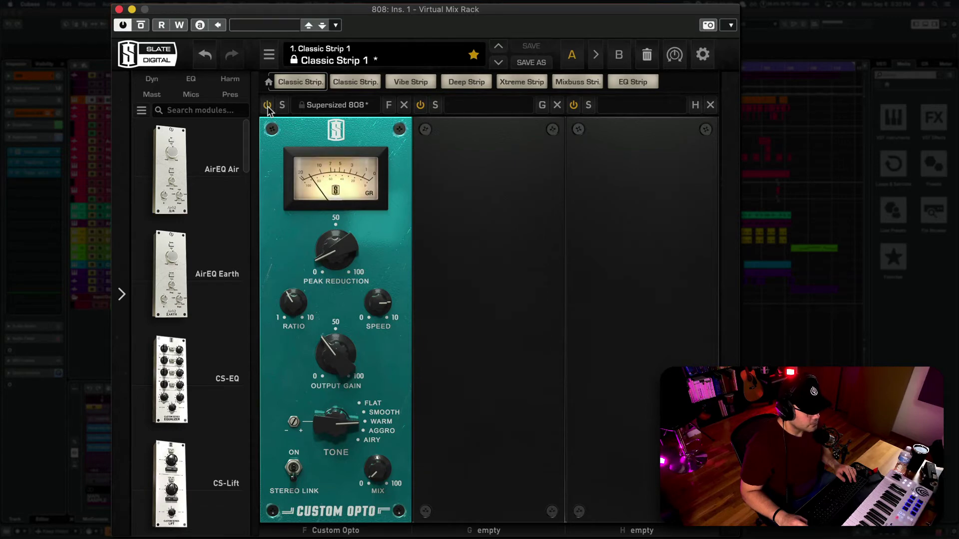
pyautogui.click(268, 106)
pyautogui.moveTo(376, 472)
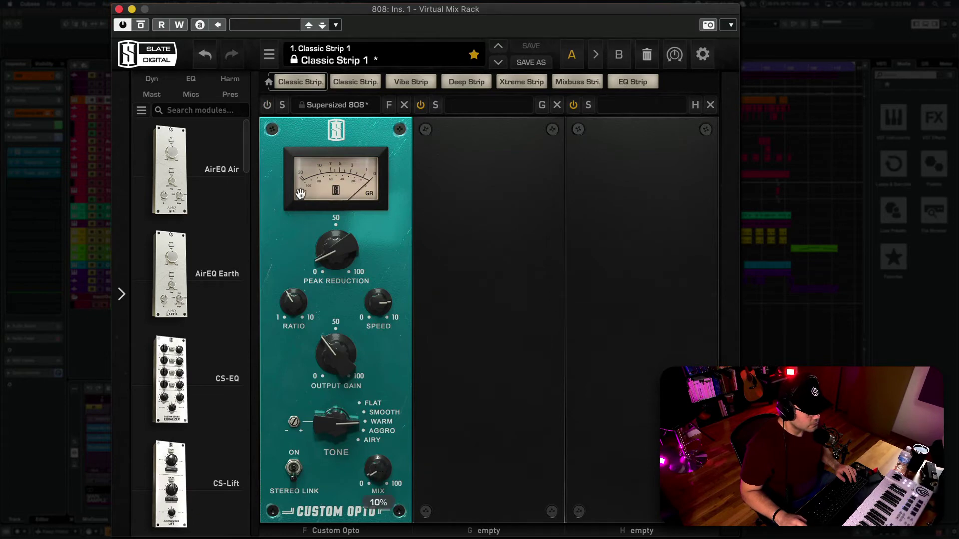
pyautogui.click(267, 106)
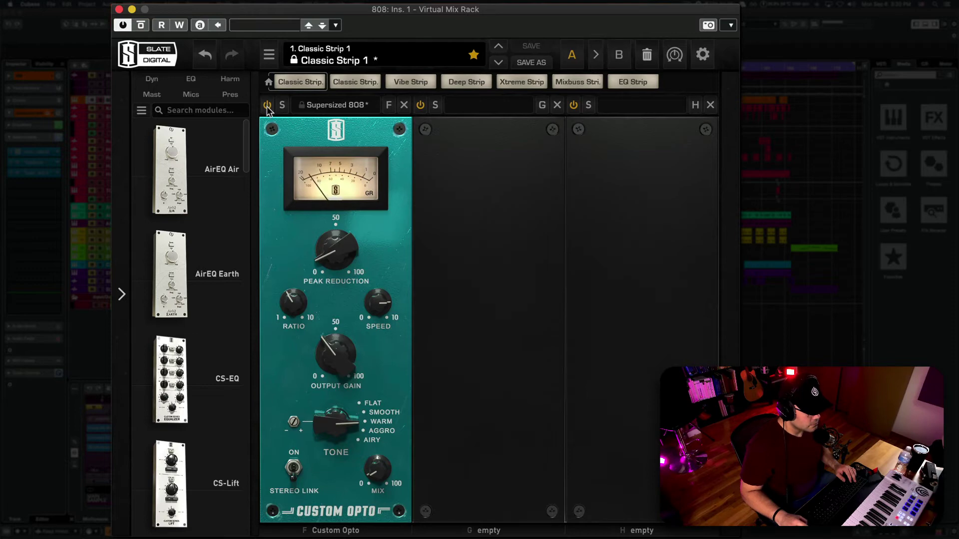
pyautogui.click(267, 106)
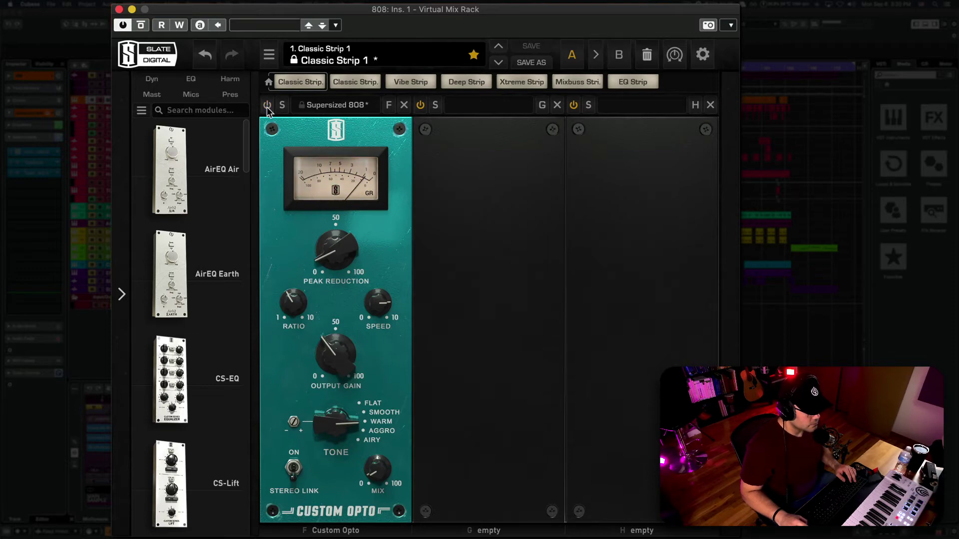
pyautogui.click(268, 106)
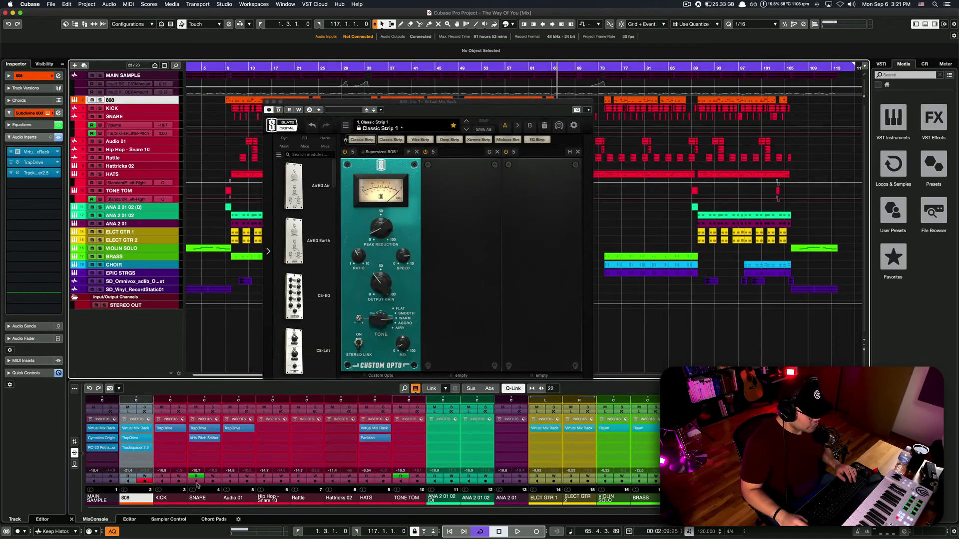
# - Open the HATS channel's Virtual Mix Rack, close the 808 rack window, and move the HATS window into its place
pyautogui.click(373, 499)
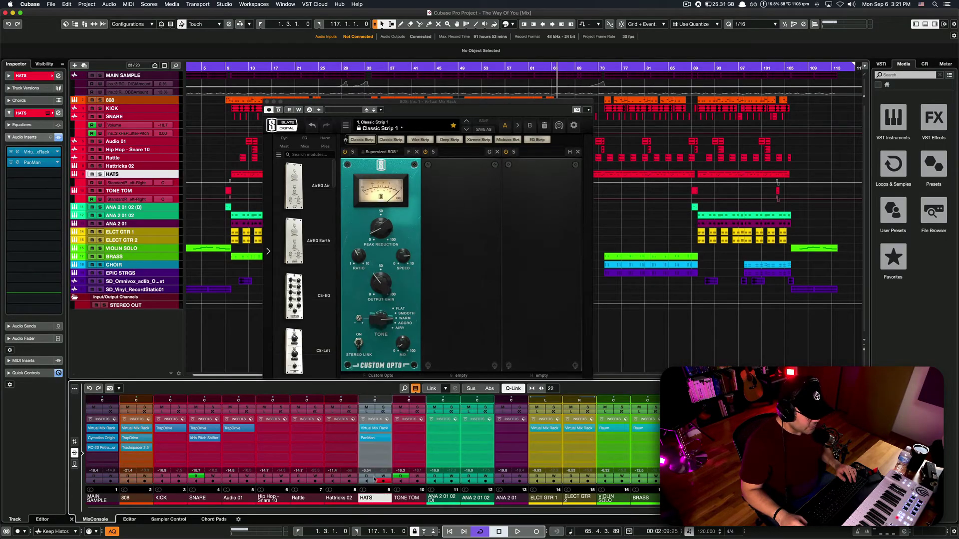
pyautogui.click(370, 431)
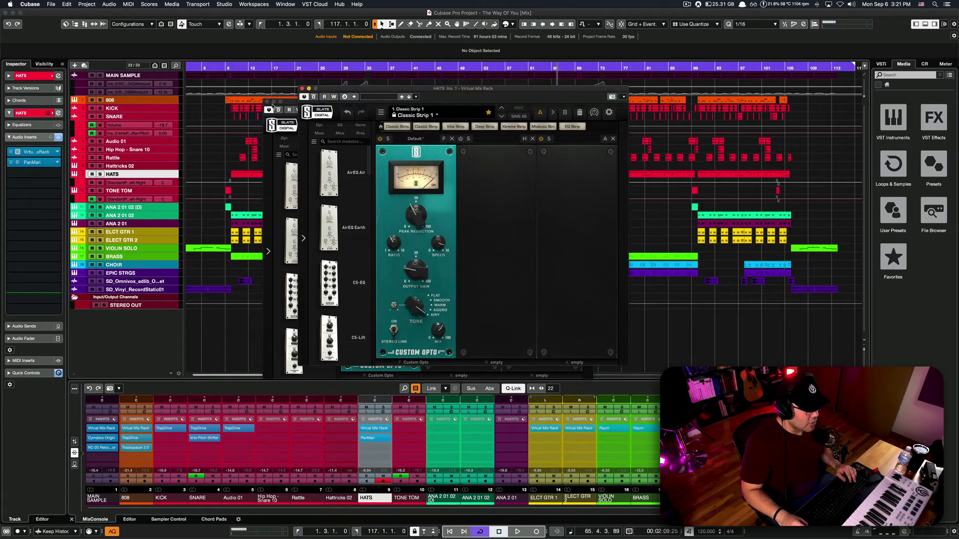
pyautogui.click(266, 101)
pyautogui.moveTo(445, 92); pyautogui.dragTo(408, 105)
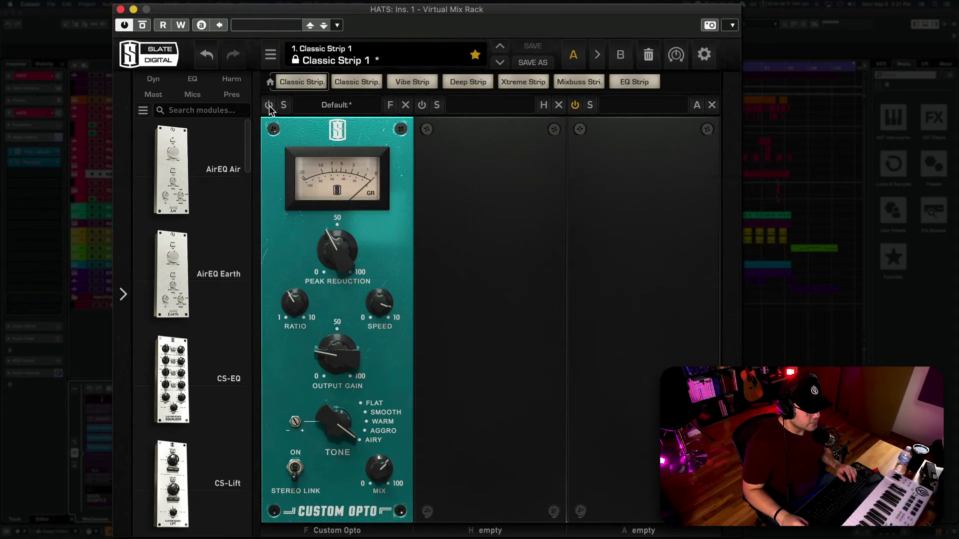
# - Compare the HATS sound with the Custom Opto module switched on and bypassed several times
pyautogui.click(269, 105)
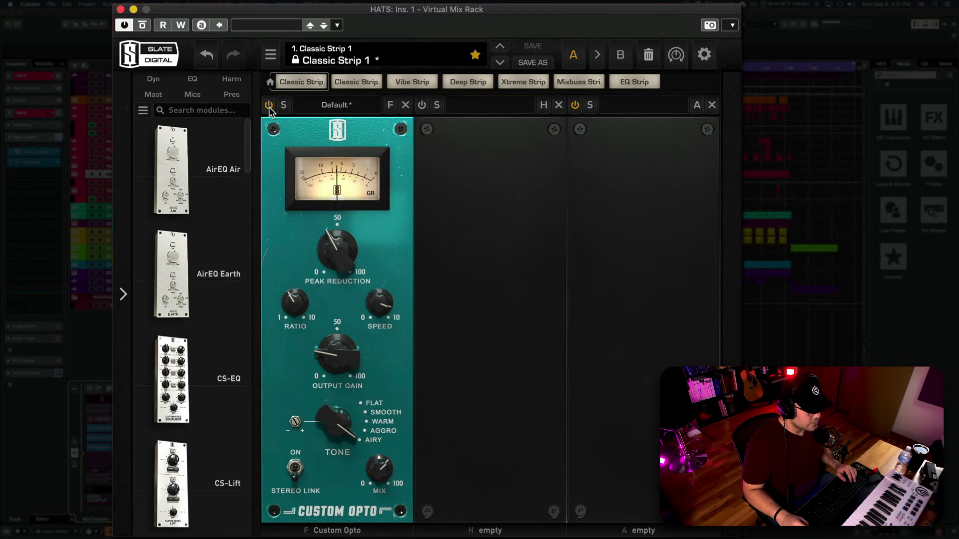
pyautogui.click(268, 106)
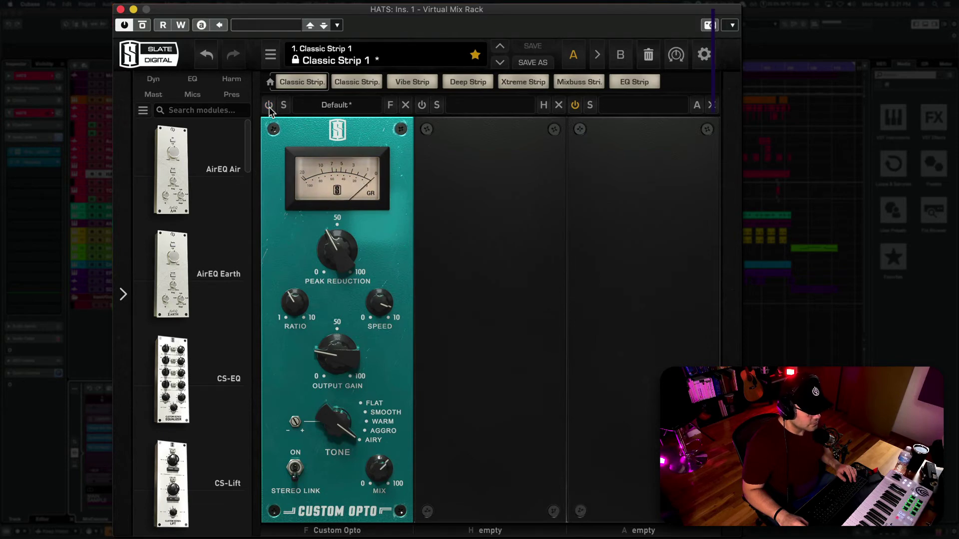
pyautogui.click(269, 105)
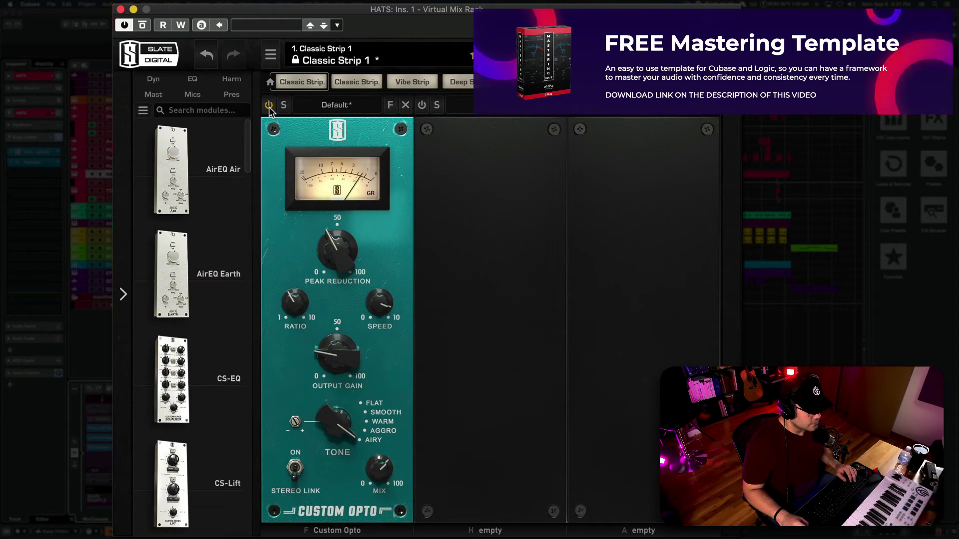
pyautogui.click(269, 105)
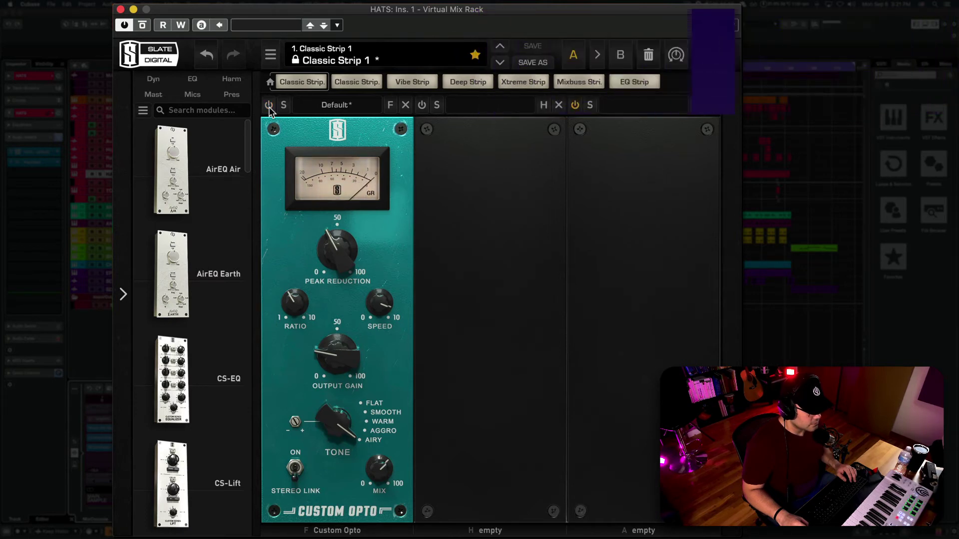
pyautogui.click(269, 107)
# - Audition the HATS Custom Opto at 100% Mix against bypass, and lower the Mix again
pyautogui.moveTo(380, 467); pyautogui.dragTo(392, 439)
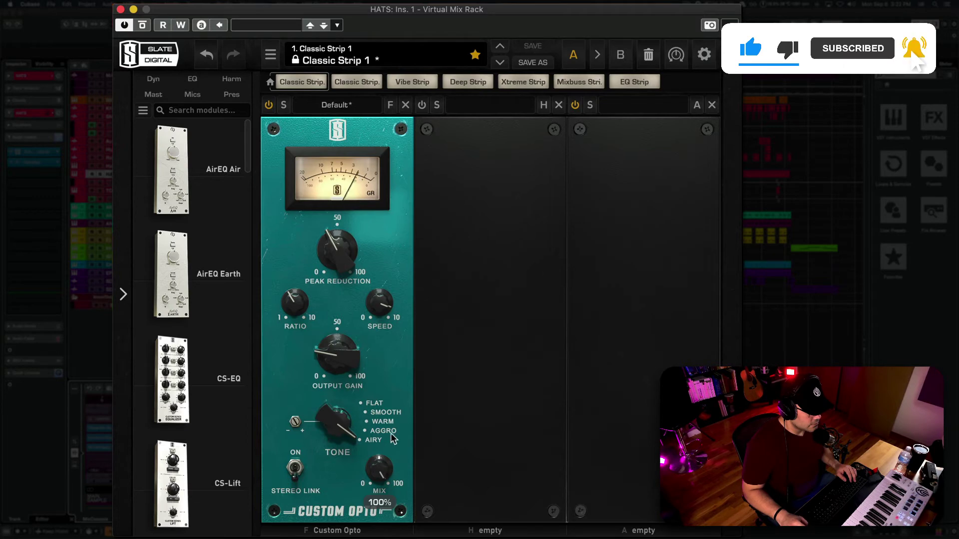
pyautogui.click(269, 108)
pyautogui.moveTo(381, 472); pyautogui.dragTo(384, 512)
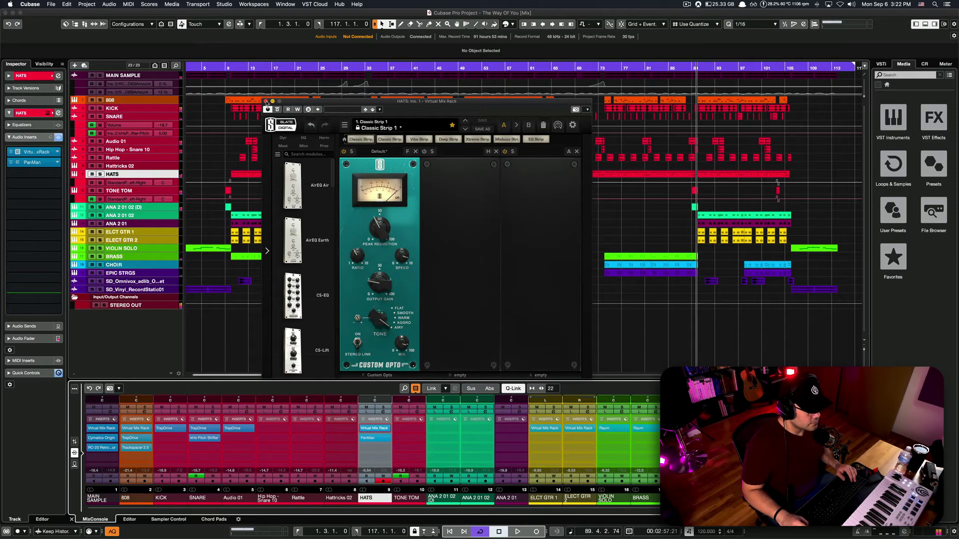
# - Open the Virtual Mix Racks of both electric guitar channels and compare the guitars with the linked rack inserts bypassed and active
pyautogui.click(121, 9)
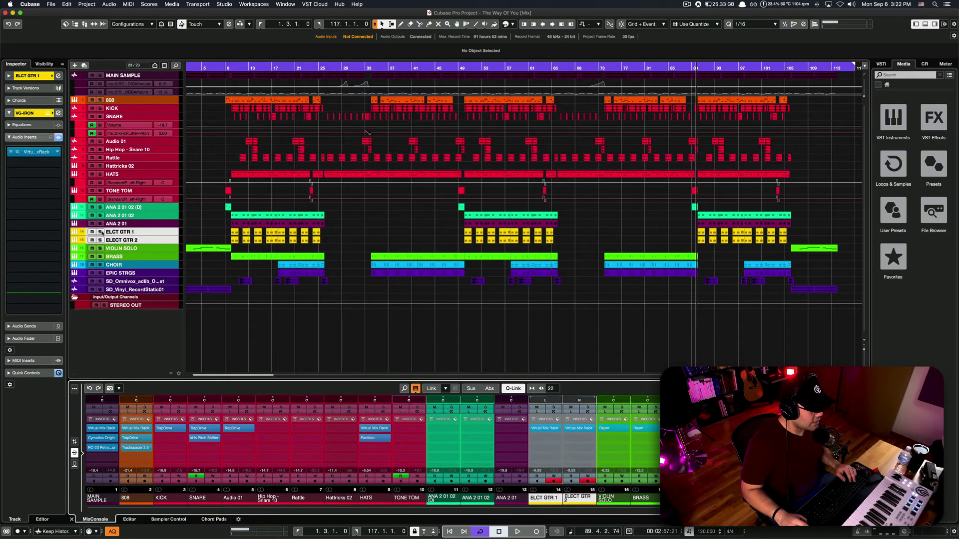
pyautogui.click(579, 428)
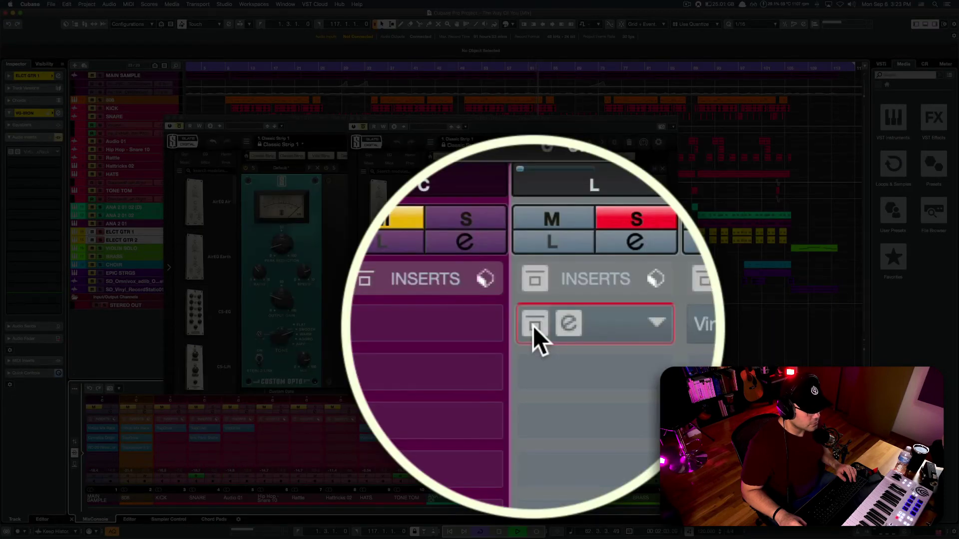
pyautogui.click(533, 325)
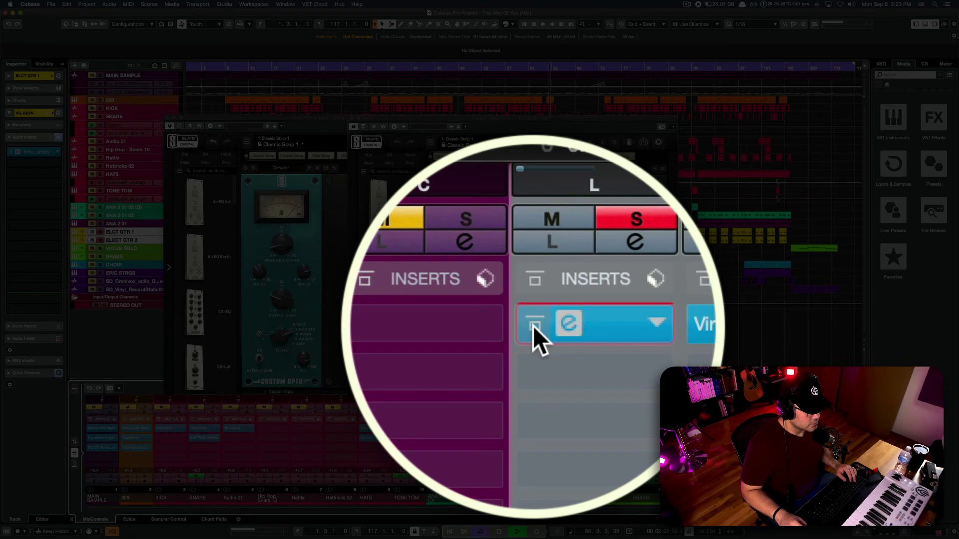
pyautogui.press('Escape')
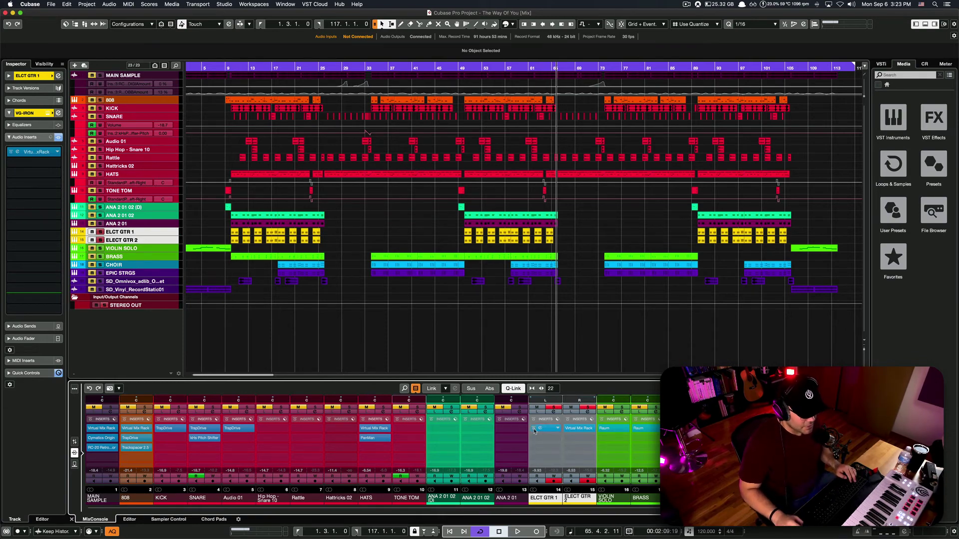
pyautogui.click(568, 429)
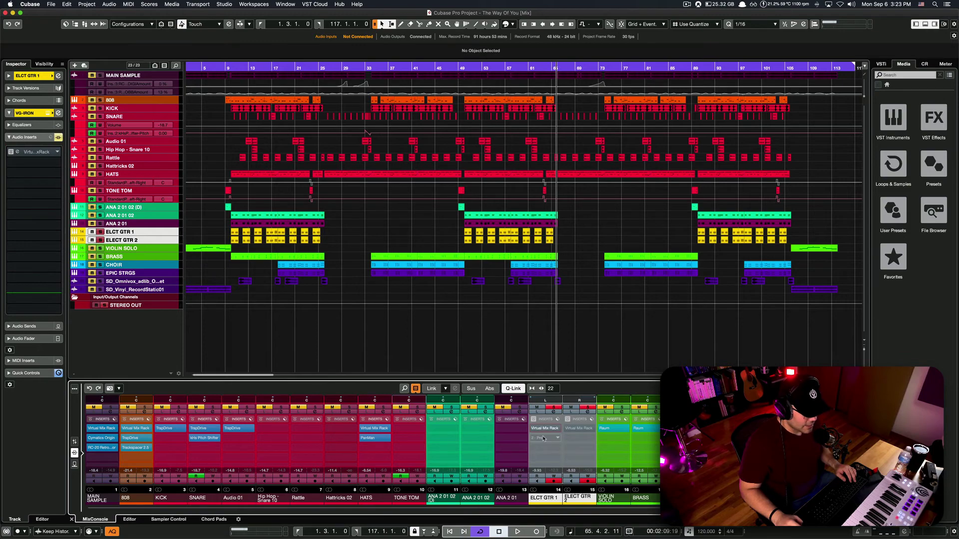
pyautogui.click(534, 428)
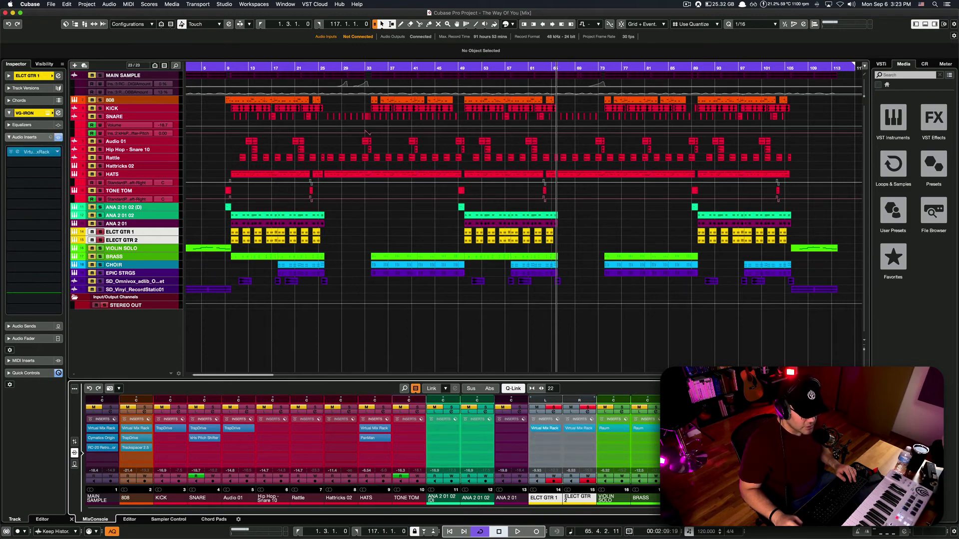
# - Open the CHOIR channel's Virtual Mix Rack, compare the sound with Custom Opto bypassed and active, and close the rack
pyautogui.click(114, 265)
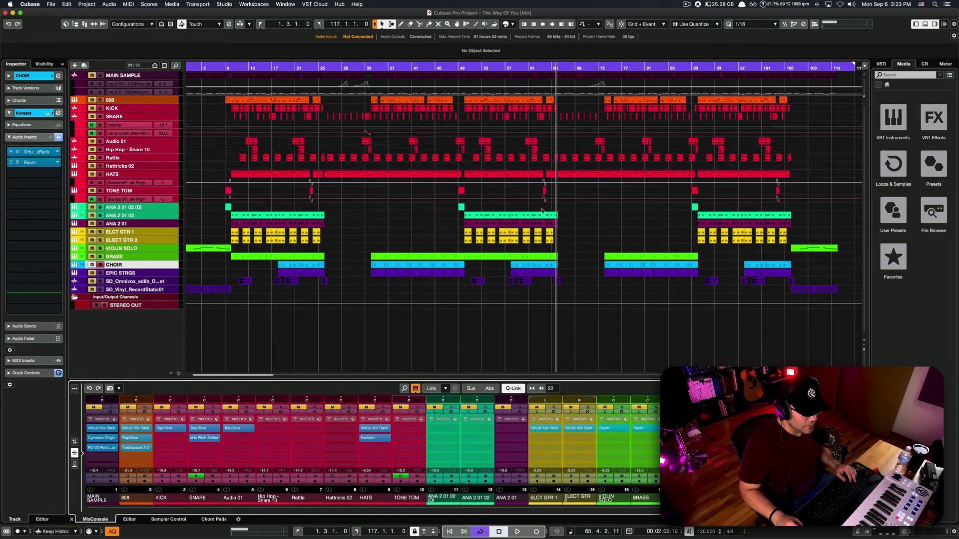
pyautogui.click(35, 151)
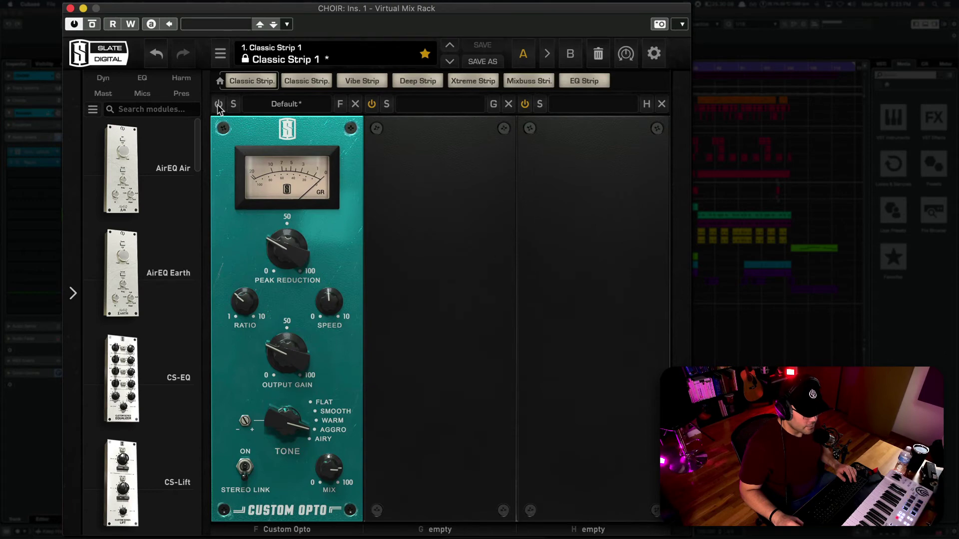
pyautogui.click(218, 105)
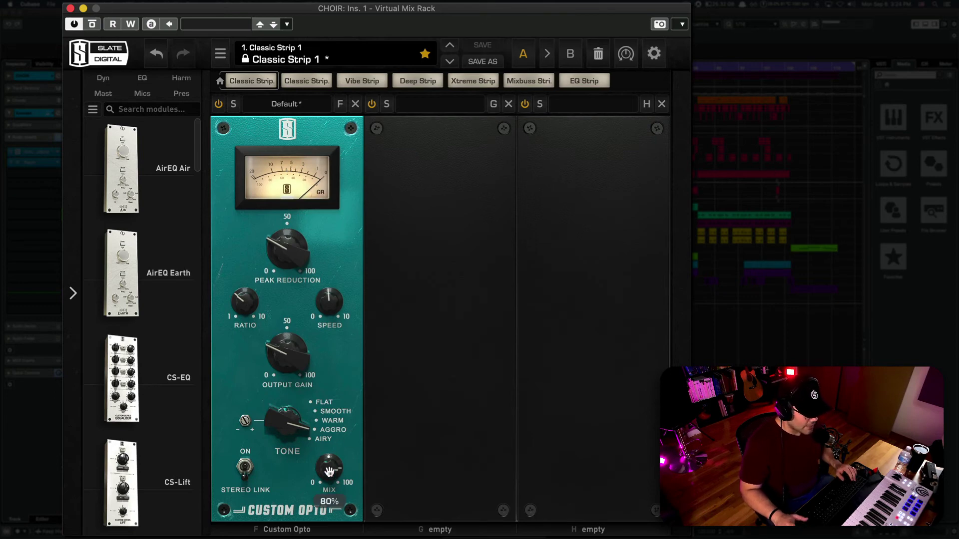
pyautogui.press('super+w')
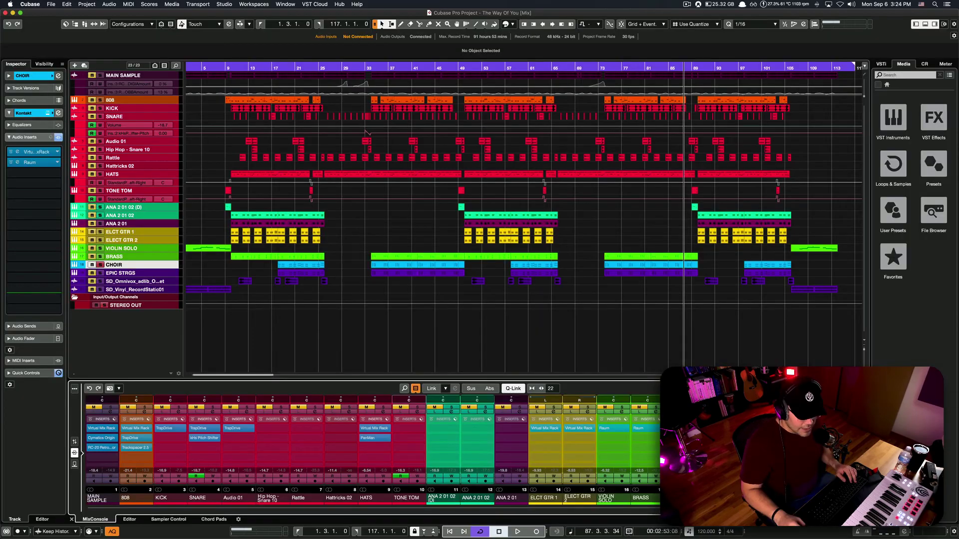
# - Open the EPIC STRGS channel's Virtual Mix Rack and compare the strings with the Custom Opto module bypassed and active
pyautogui.click(120, 273)
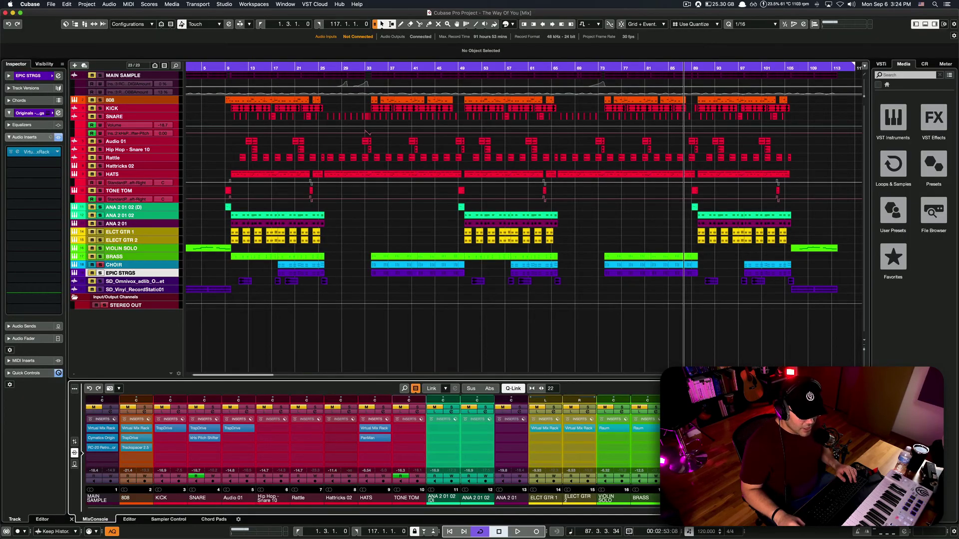
pyautogui.click(36, 152)
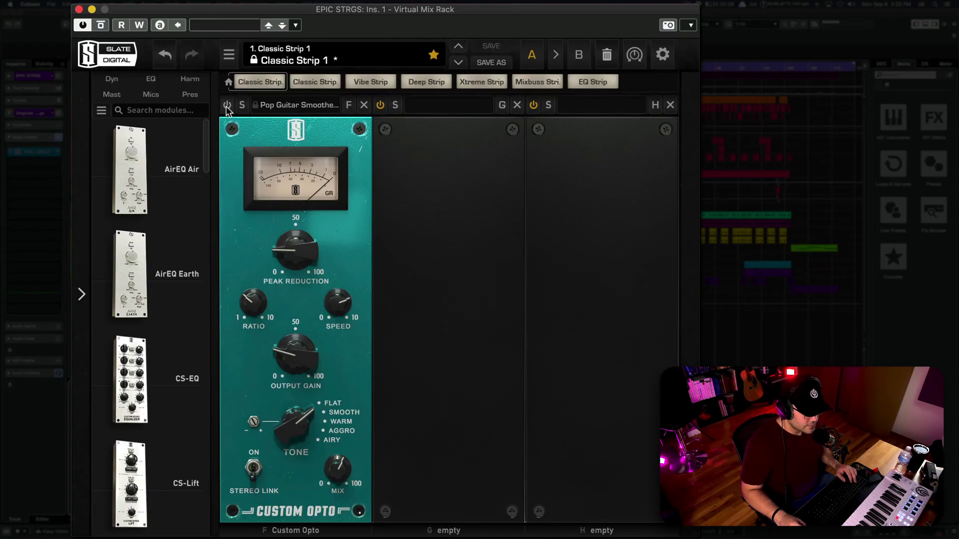
pyautogui.click(228, 106)
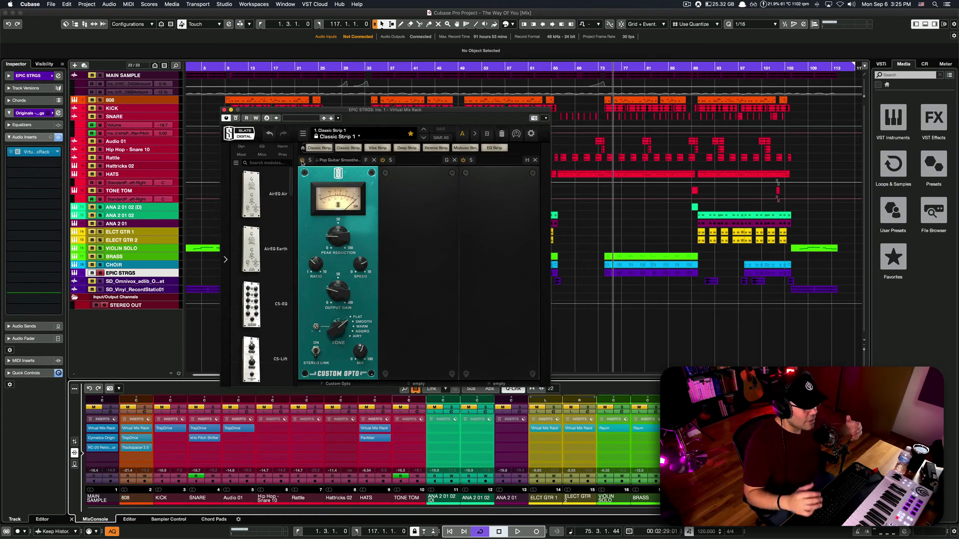
# - Start playback, open the Virtual Mix Rack on the SD_Omnivox adlib channel, and move its window toward the middle of the project
pyautogui.press('space')
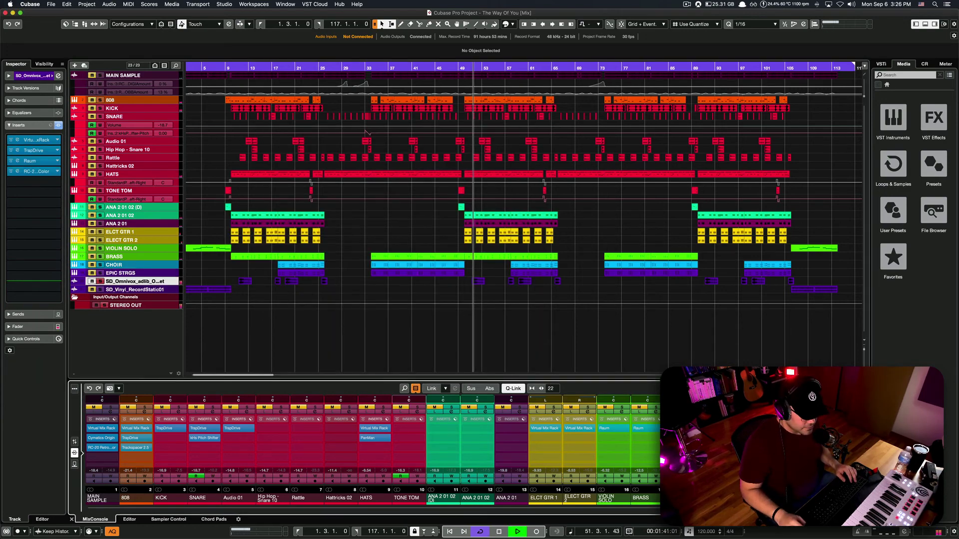
pyautogui.click(604, 269)
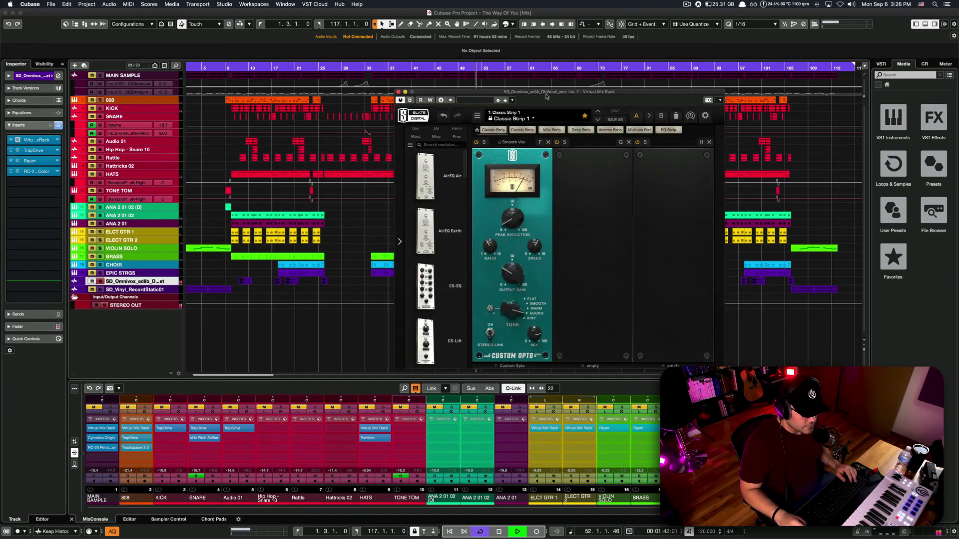
pyautogui.moveTo(547, 97); pyautogui.dragTo(458, 95)
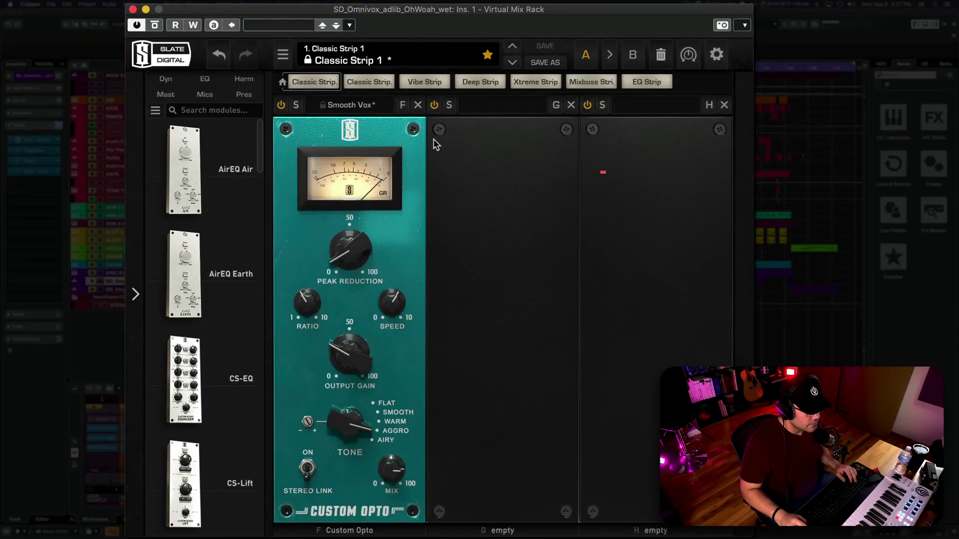
# - Compare the adlib vocal with the Custom Opto module bypassed and active, leave it switched on, and close the rack
pyautogui.click(281, 105)
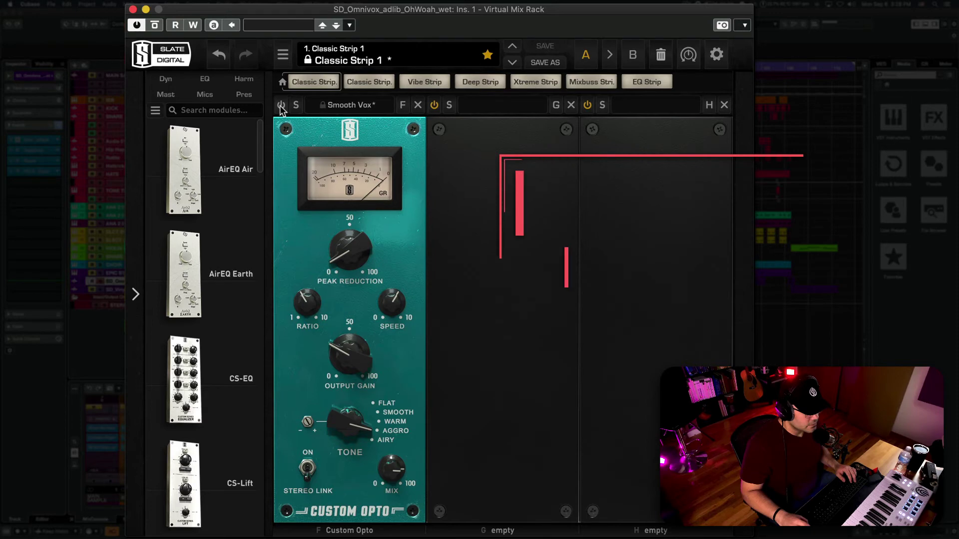
pyautogui.click(356, 140)
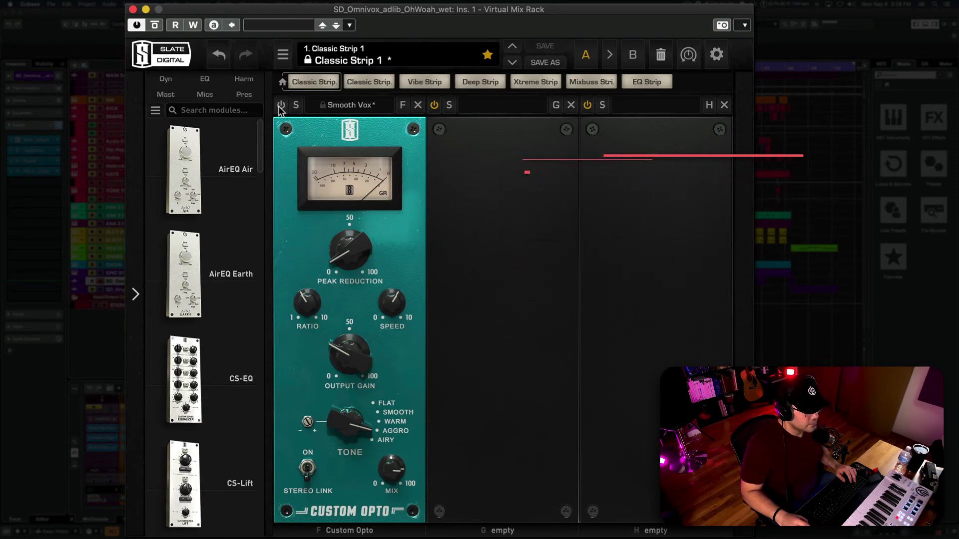
pyautogui.click(280, 106)
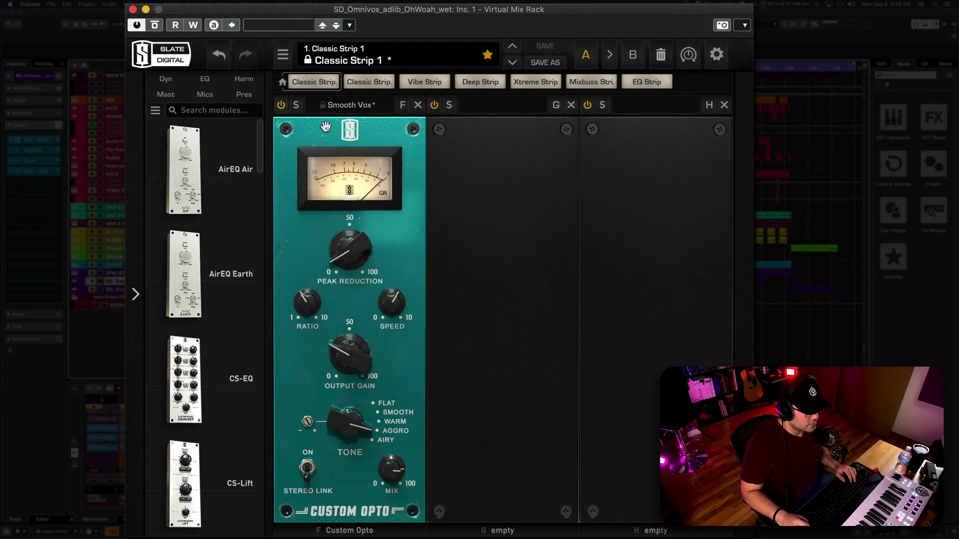
pyautogui.press('super+w')
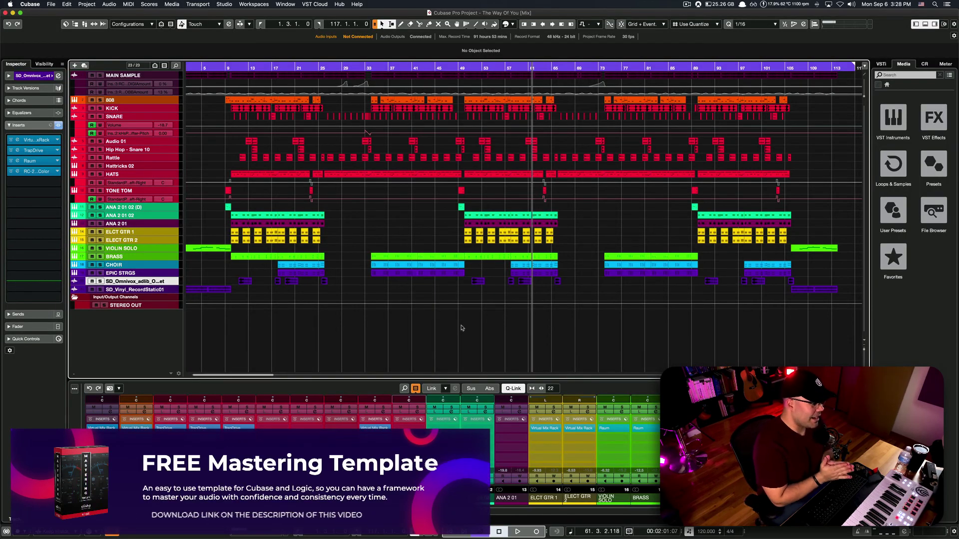